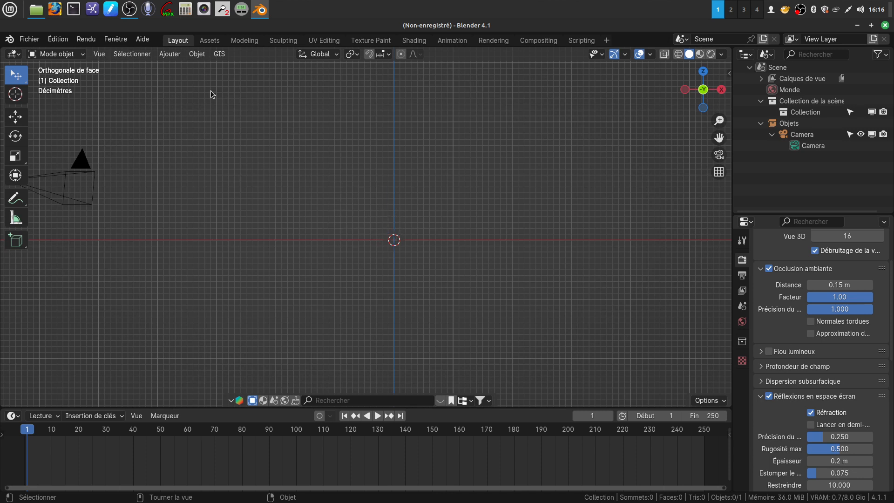
# Step: Add a plane mesh to the scene and view it from the top
pyautogui.click(170, 55)
pyautogui.moveTo(184, 68)
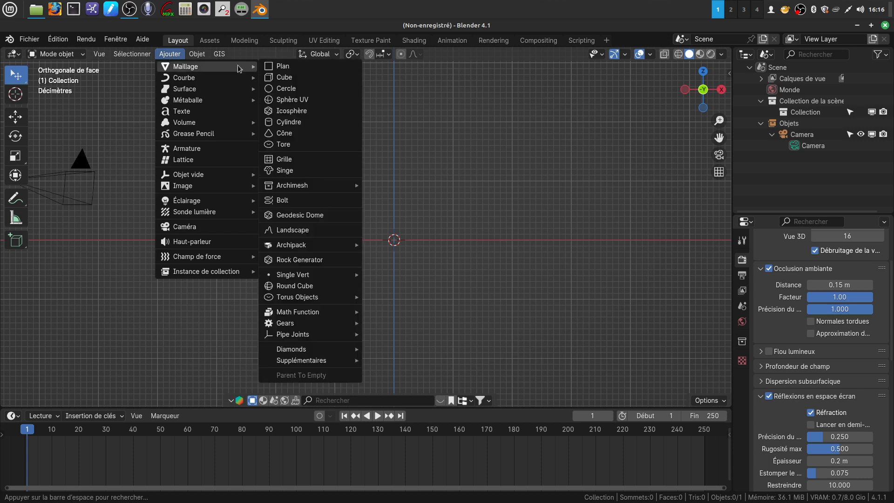
pyautogui.click(298, 68)
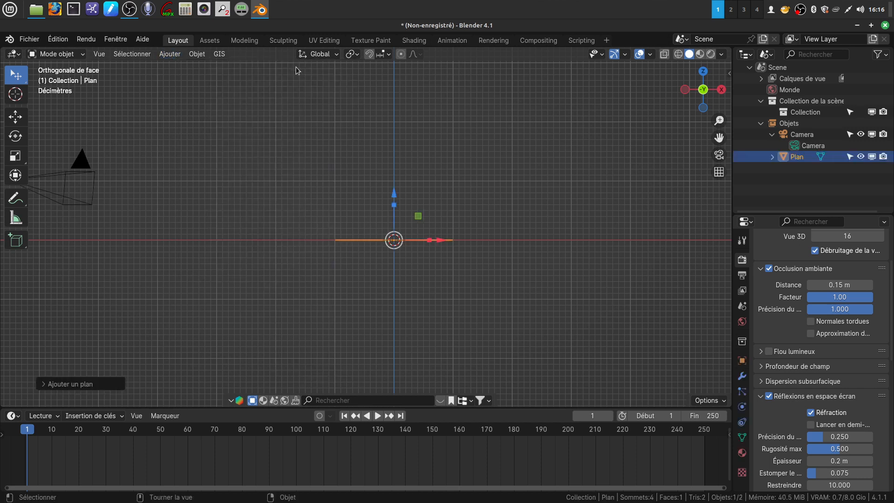
pyautogui.press('KP_7')
pyautogui.keyDown('shift'); pyautogui.scroll(-5, 337, 70); pyautogui.keyUp('shift')
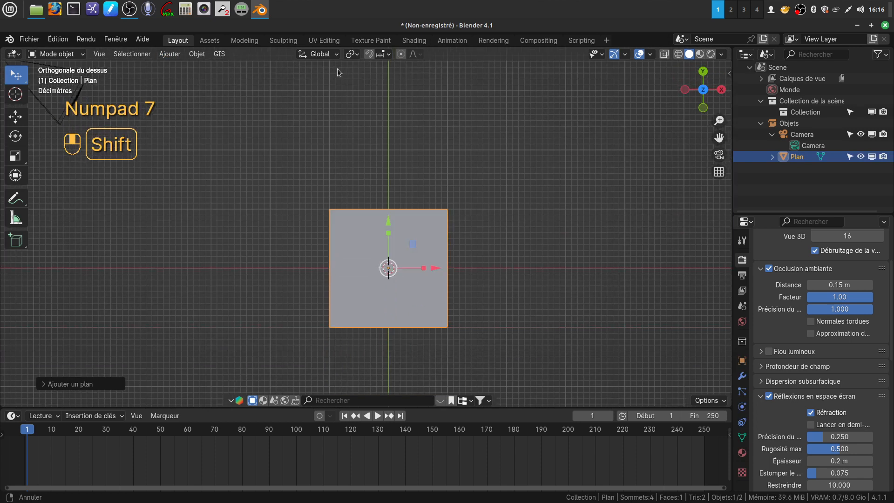
# Step: In edit mode, inset the plane's face by about 0.2 m and poke the inner face
pyautogui.press('Tab')
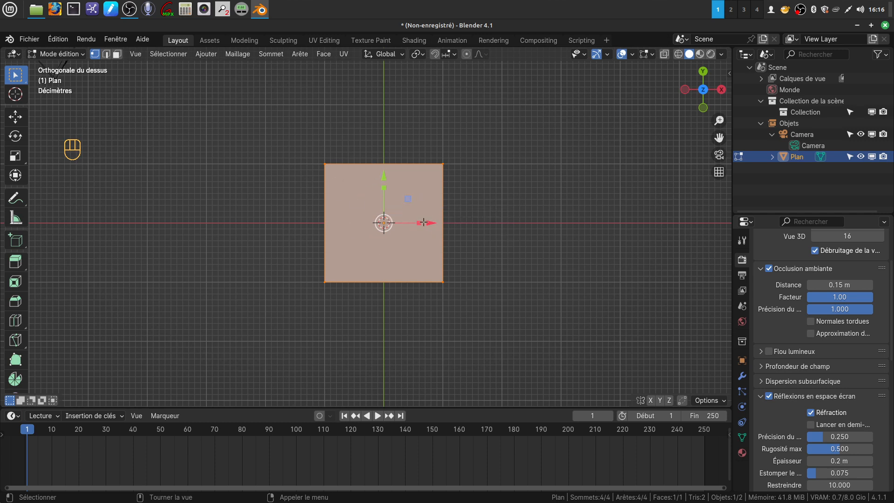
pyautogui.press('i')
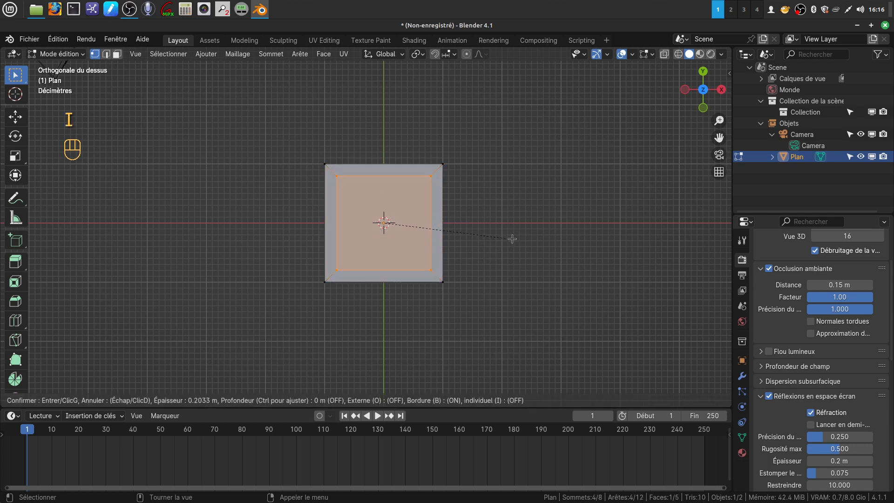
pyautogui.click(512, 239)
pyautogui.moveTo(491, 237)
pyautogui.keyDown('shift'); pyautogui.mouseDown(button='middle')
pyautogui.moveTo(493, 228)
pyautogui.moveTo(488, 238)
pyautogui.mouseUp(button='middle'); pyautogui.keyUp('shift')
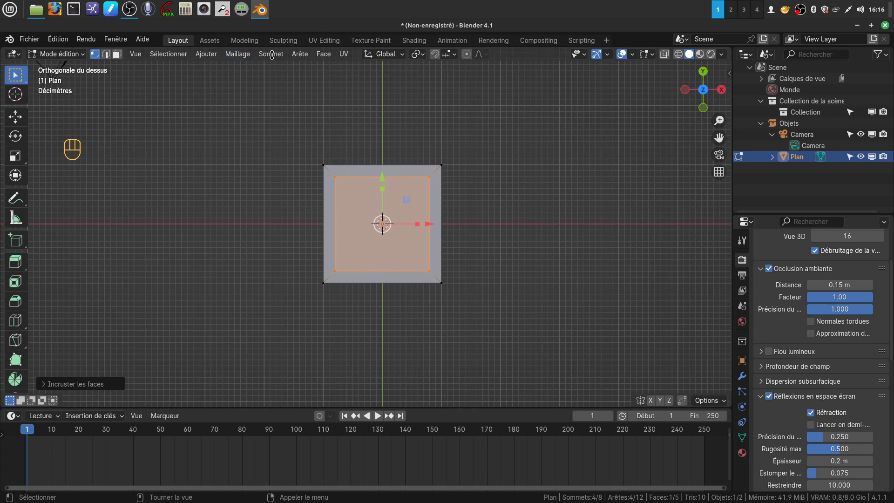
pyautogui.click(325, 57)
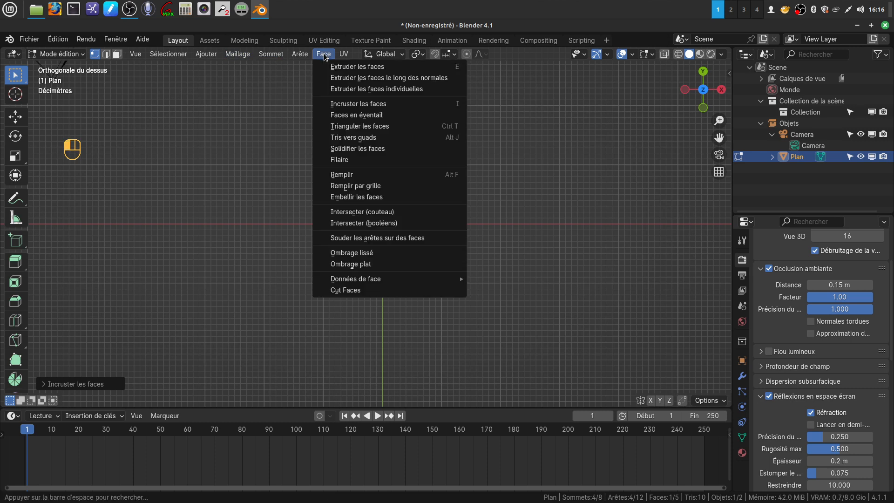
pyautogui.click(363, 117)
pyautogui.scroll(3, 484, 264)
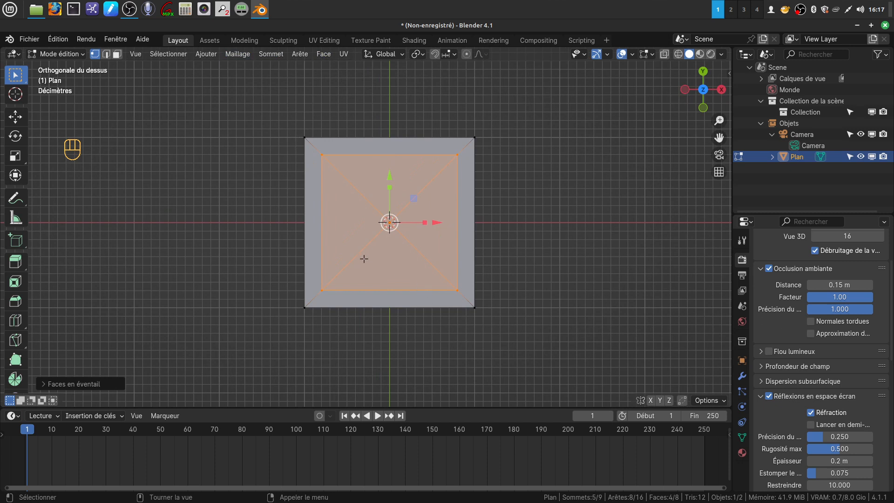
# Step: Select the inner square's edge loop and vertex-bevel its four corners with a width of about 0.5 m
pyautogui.click(107, 54)
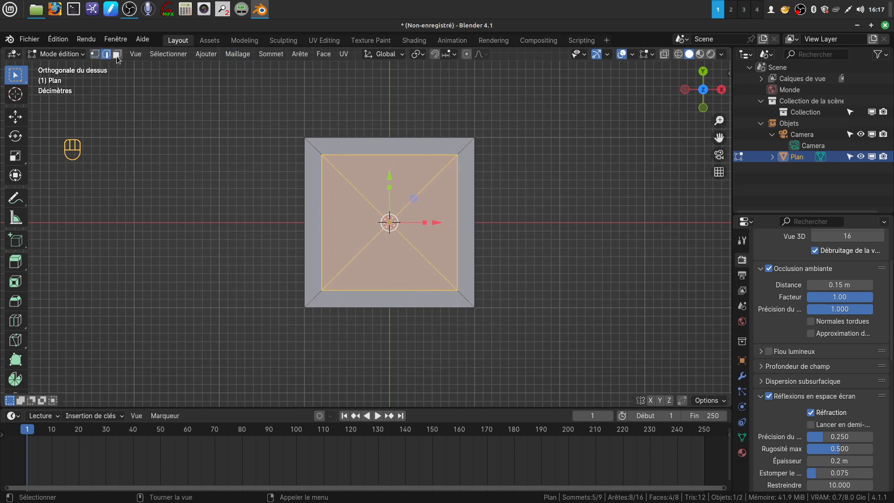
pyautogui.hotkey('alt', 'a')
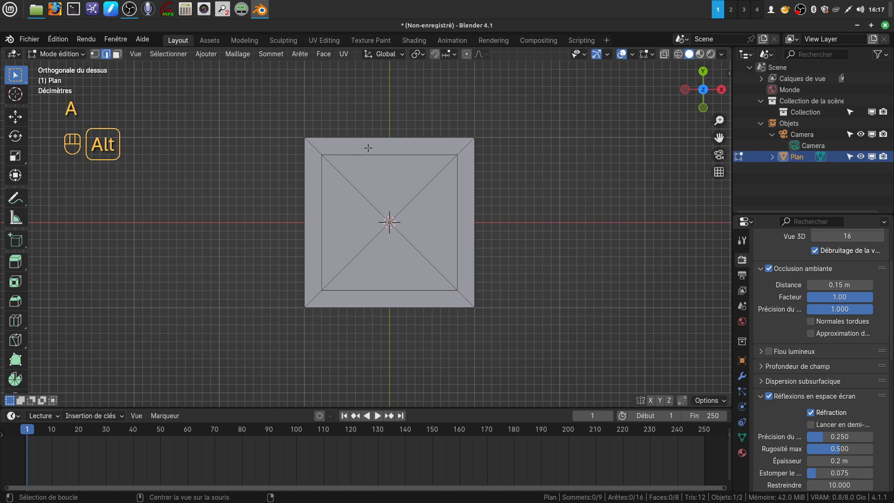
pyautogui.keyDown('alt'); pyautogui.click(371, 155); pyautogui.keyUp('alt')
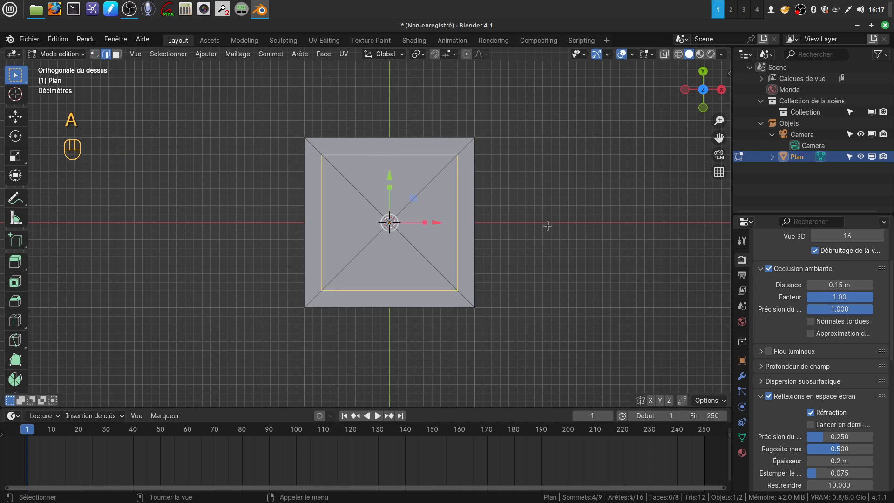
pyautogui.hotkey('ctrl', 'shift', 'b')
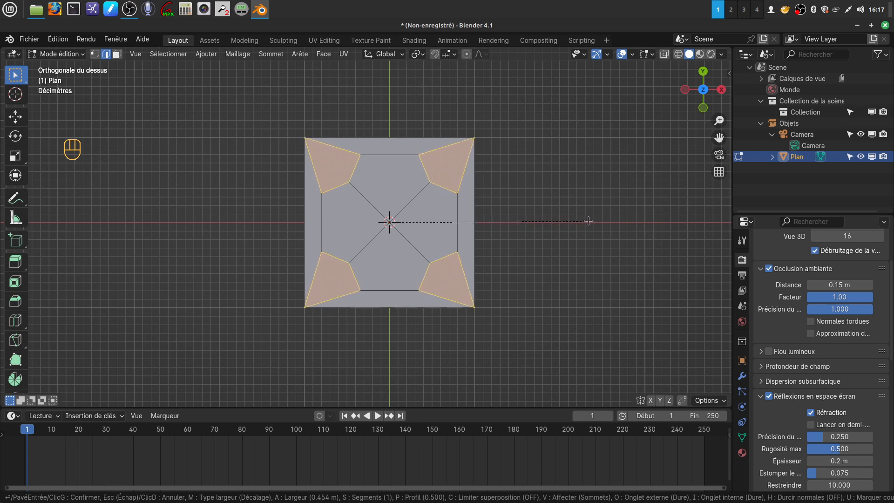
pyautogui.click(594, 218)
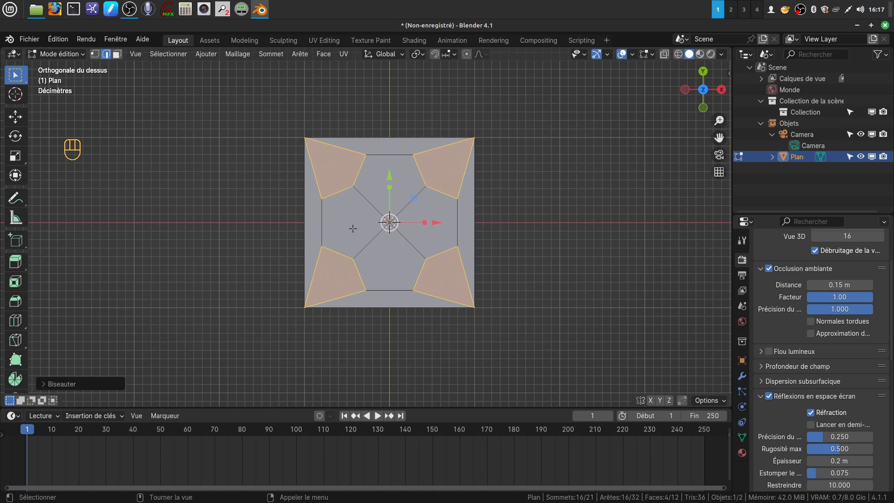
# Step: Select the whole mesh and merge its duplicate vertices by distance
pyautogui.press('a')
pyautogui.press('a')
pyautogui.press('a')
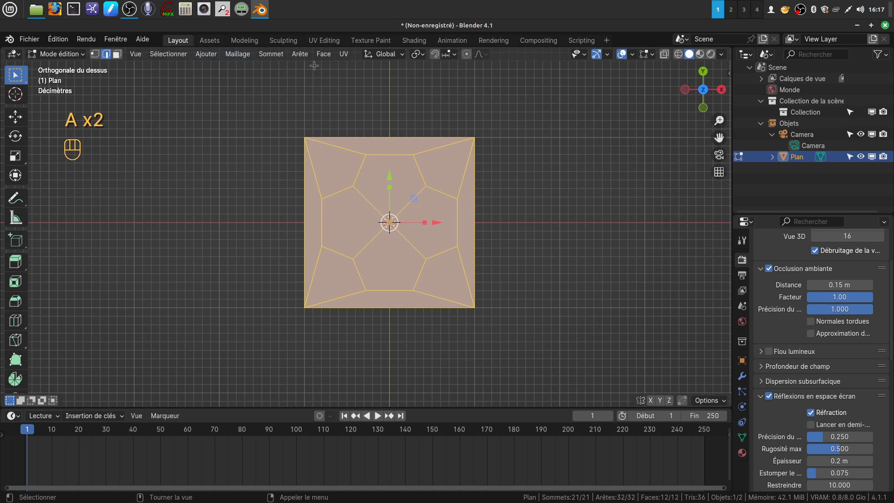
pyautogui.press('m')
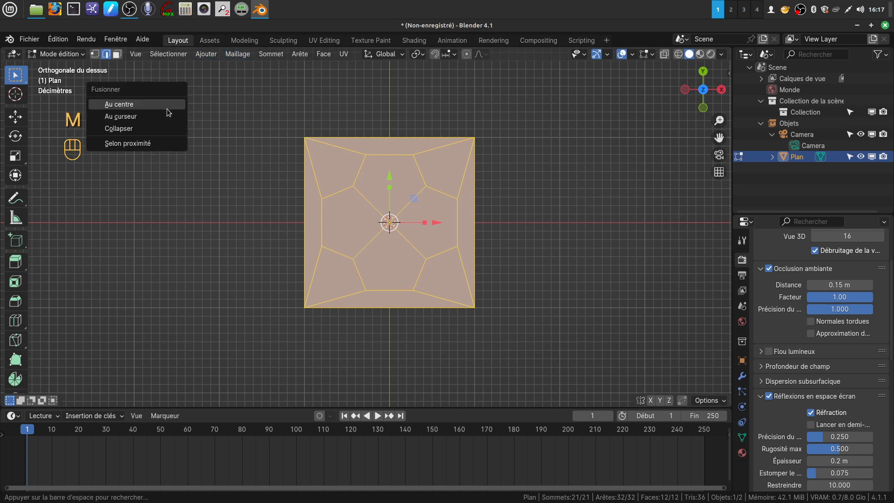
pyautogui.click(135, 143)
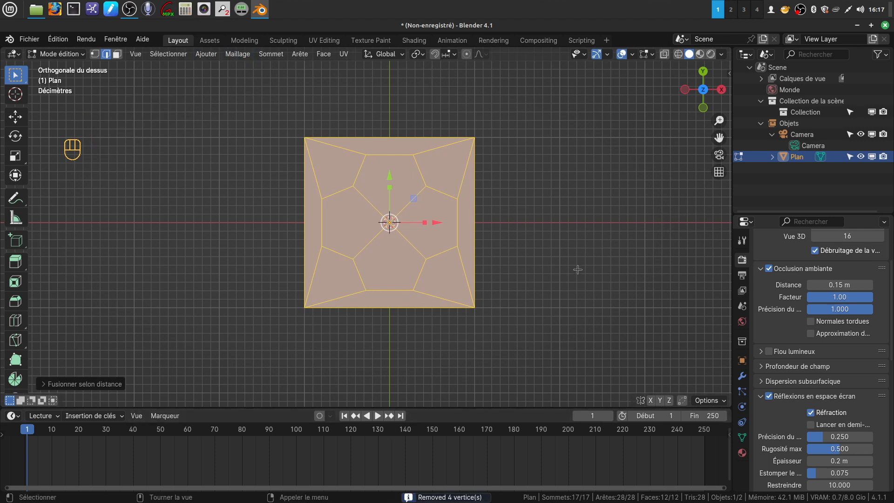
# Step: Select the four central faces, shape them into a circle with LoopTools, and scale them up slightly
pyautogui.scroll(1, 577, 268)
pyautogui.click(117, 54)
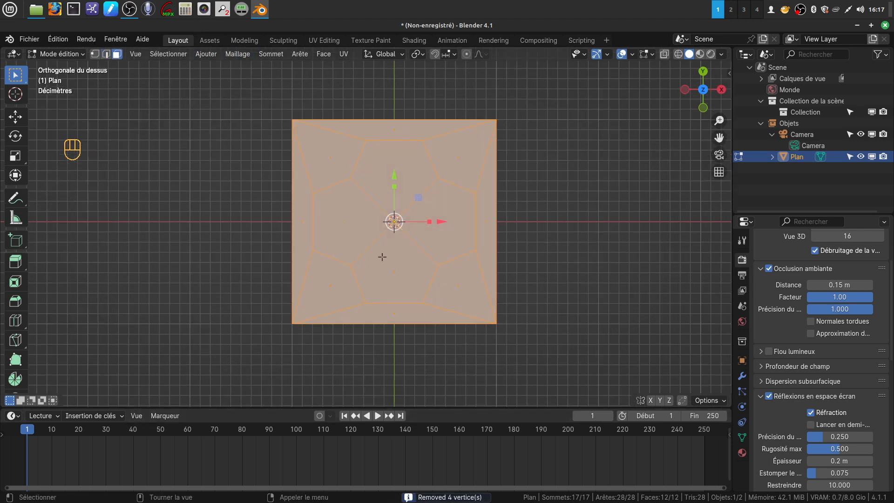
pyautogui.hotkey('alt', 'a')
pyautogui.press('c')
pyautogui.click(390, 215)
pyautogui.rightClick(390, 215)
pyautogui.rightClick(549, 167)
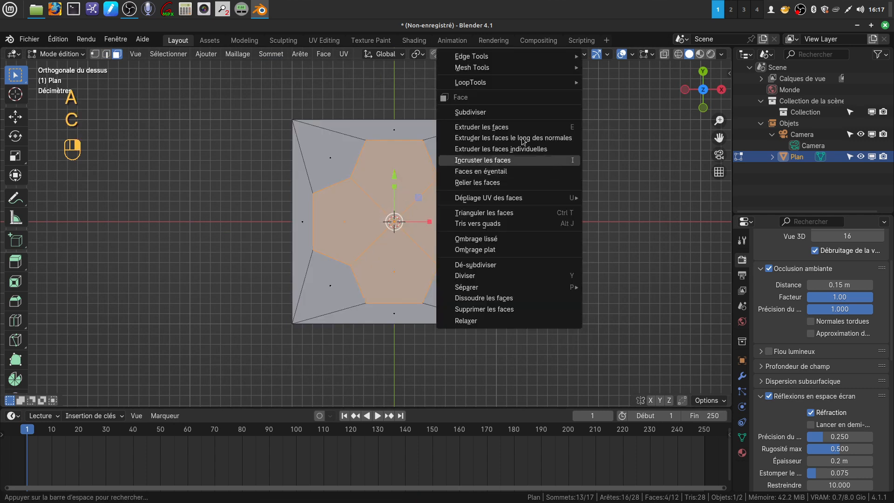
pyautogui.moveTo(493, 83)
pyautogui.click(605, 93)
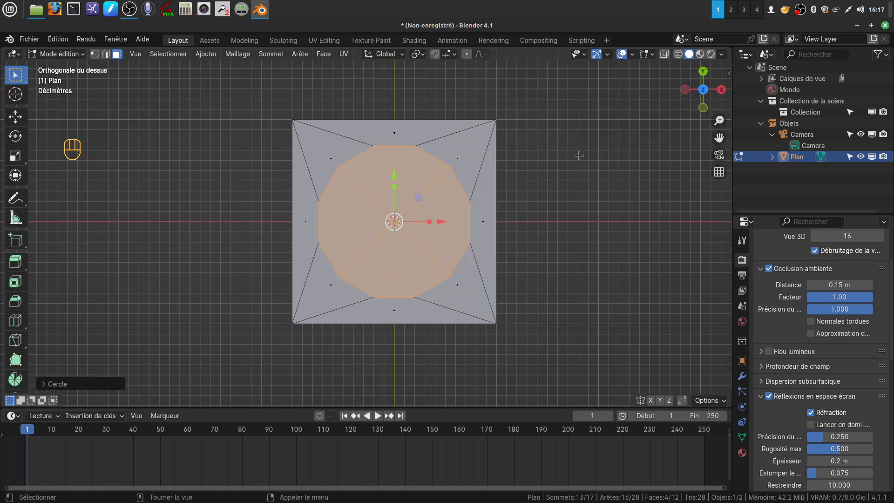
pyautogui.press('s')
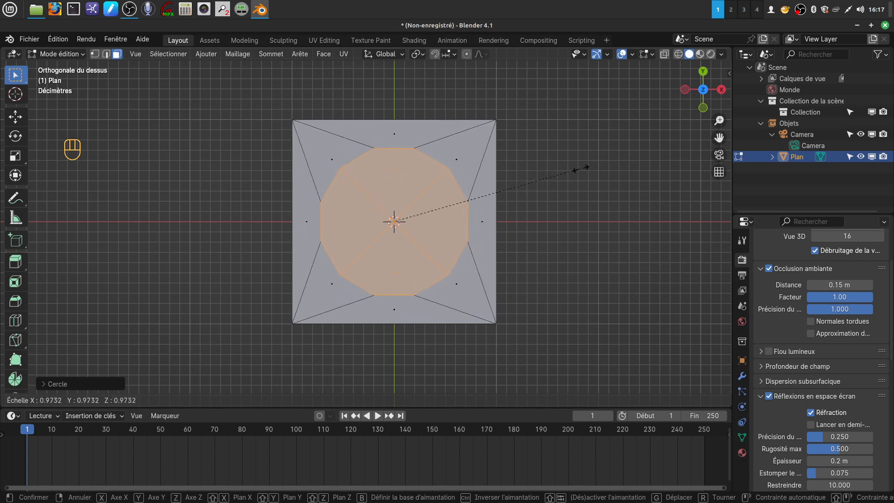
pyautogui.click(592, 170)
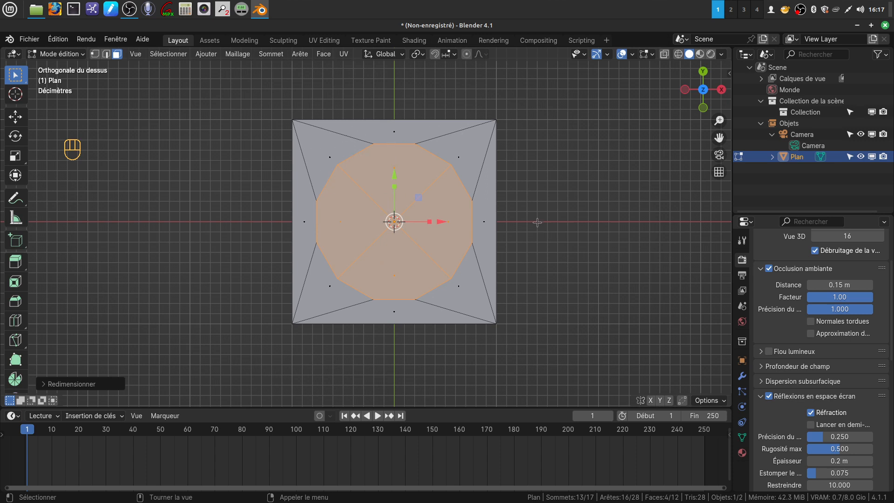
# Step: Extrude the circular faces upward by about 0.46 m to form a cylinder
pyautogui.keyDown('shift'); pyautogui.moveTo(527, 212); pyautogui.dragTo(492, 135, button='middle'); pyautogui.keyUp('shift')
pyautogui.keyDown('shift'); pyautogui.moveTo(487, 195); pyautogui.dragTo(476, 164, button='middle'); pyautogui.keyUp('shift')
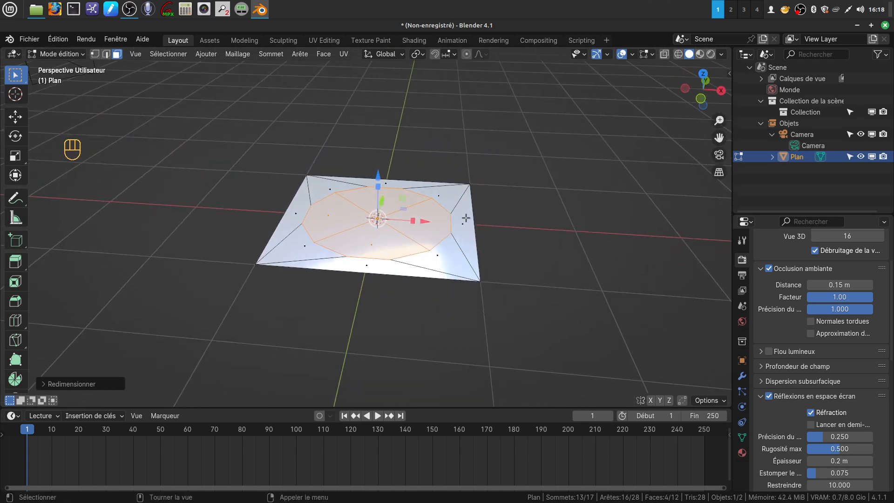
pyautogui.moveTo(469, 215); pyautogui.dragTo(538, 221, button='middle')
pyautogui.press('e')
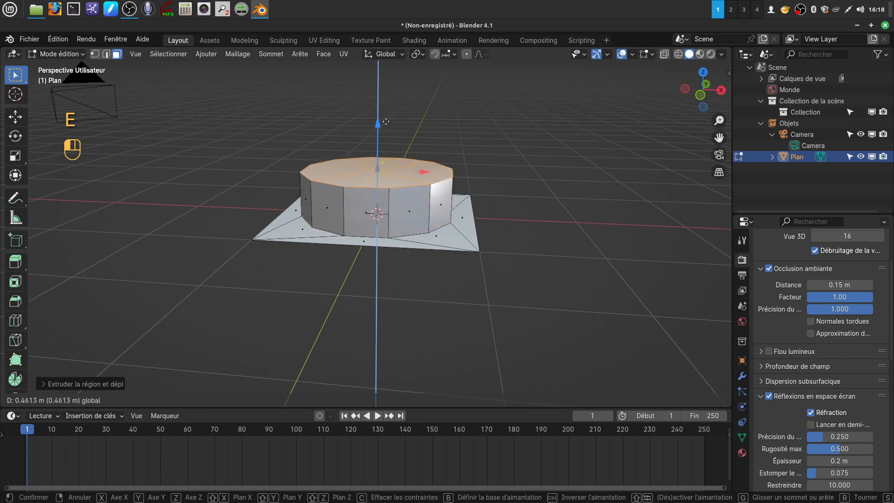
pyautogui.click(385, 123)
# Step: Select the plane's outer edge loop and extrude it downward by about 0.37 m to give the square base thickness
pyautogui.moveTo(385, 123); pyautogui.dragTo(451, 213, button='middle')
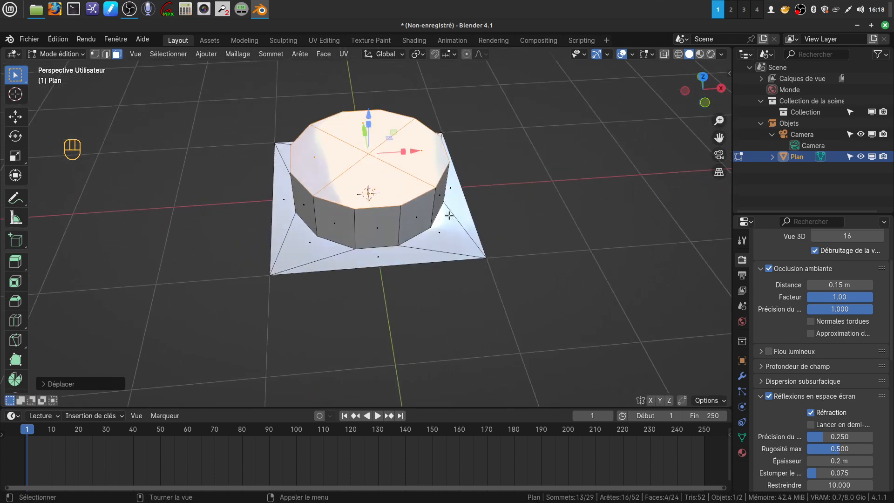
pyautogui.keyDown('shift'); pyautogui.moveTo(424, 255); pyautogui.dragTo(405, 232, button='middle'); pyautogui.keyUp('shift')
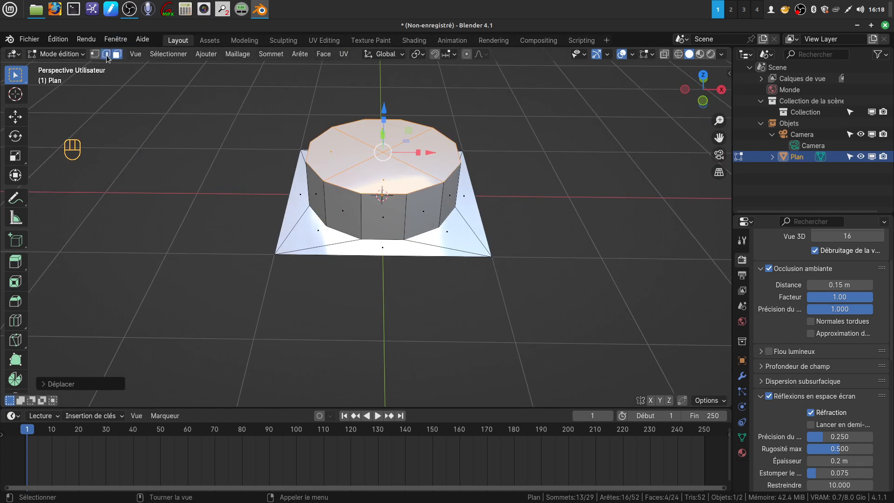
pyautogui.click(107, 56)
pyautogui.keyDown('alt'); pyautogui.click(381, 255); pyautogui.keyUp('alt')
pyautogui.press('e')
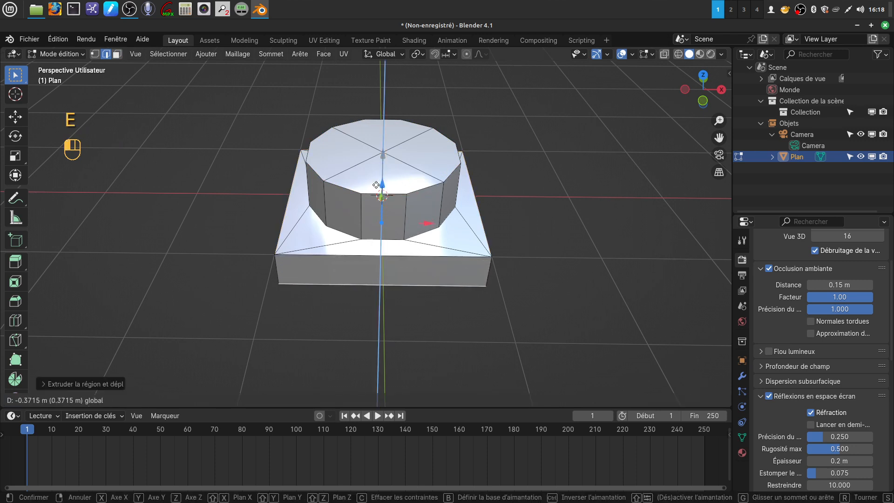
pyautogui.click(379, 185)
# Step: Select the four top outer edges of the square base
pyautogui.moveTo(379, 187); pyautogui.dragTo(447, 218, button='middle')
pyautogui.keyDown('shift'); pyautogui.moveTo(346, 260); pyautogui.dragTo(403, 246, button='middle'); pyautogui.keyUp('shift')
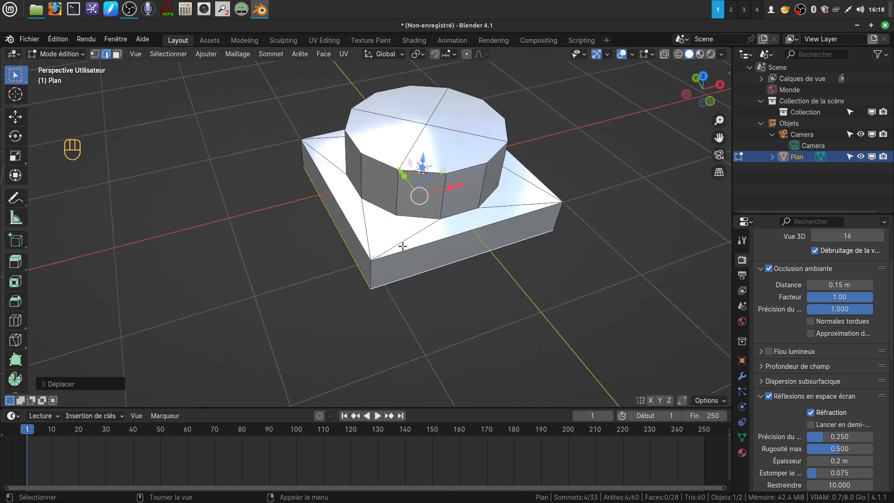
pyautogui.keyDown('alt'); pyautogui.click(429, 242); pyautogui.keyUp('alt')
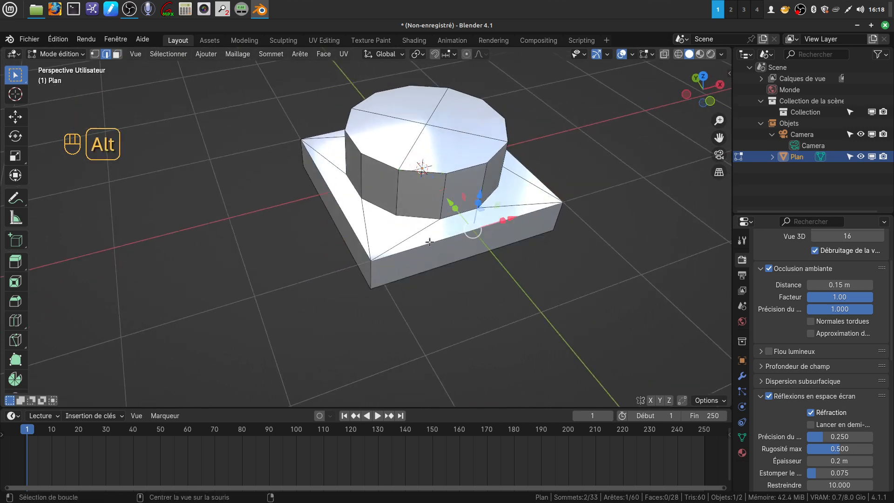
pyautogui.moveTo(412, 246); pyautogui.dragTo(372, 281, button='middle')
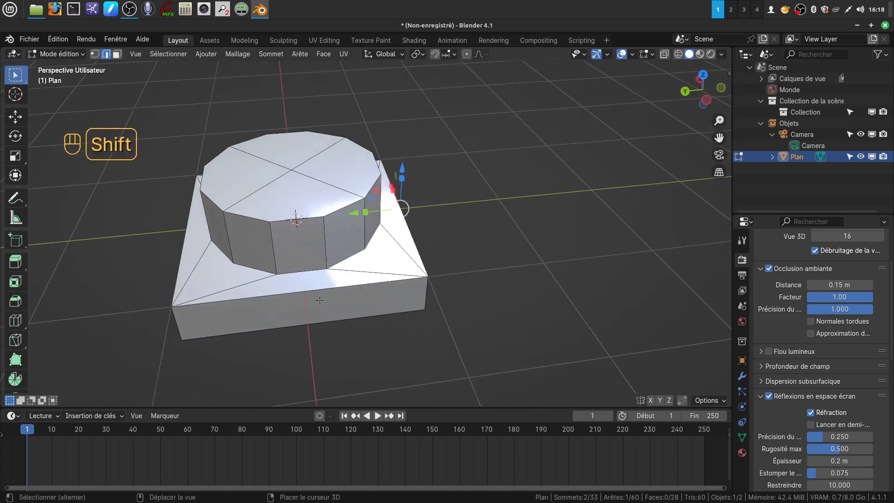
pyautogui.keyDown('alt'); pyautogui.keyDown('shift'); pyautogui.click(310, 290); pyautogui.keyUp('shift'); pyautogui.keyUp('alt')
pyautogui.moveTo(310, 290); pyautogui.dragTo(485, 261, button='middle')
pyautogui.keyDown('alt'); pyautogui.keyDown('shift'); pyautogui.click(354, 262); pyautogui.keyUp('shift'); pyautogui.keyUp('alt')
pyautogui.moveTo(355, 262); pyautogui.dragTo(468, 243, button='middle')
pyautogui.keyDown('shift'); pyautogui.moveTo(344, 237); pyautogui.dragTo(451, 193, button='middle'); pyautogui.keyUp('shift')
pyautogui.keyDown('alt'); pyautogui.keyDown('shift'); pyautogui.click(312, 281); pyautogui.keyUp('shift'); pyautogui.keyUp('alt')
pyautogui.moveTo(359, 272)
pyautogui.mouseDown(button='middle')
pyautogui.moveTo(327, 261)
pyautogui.moveTo(355, 279)
pyautogui.mouseUp(button='middle')
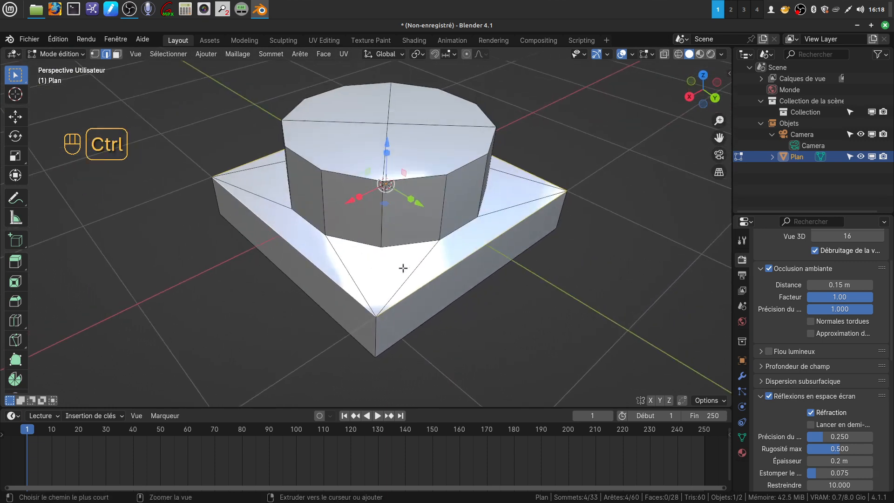
pyautogui.hotkey('ctrl', 'b')
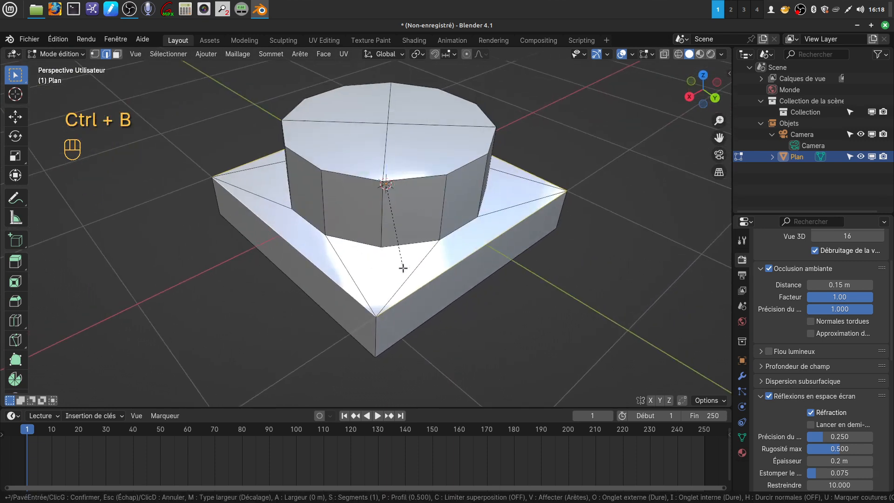
pyautogui.rightClick(402, 268)
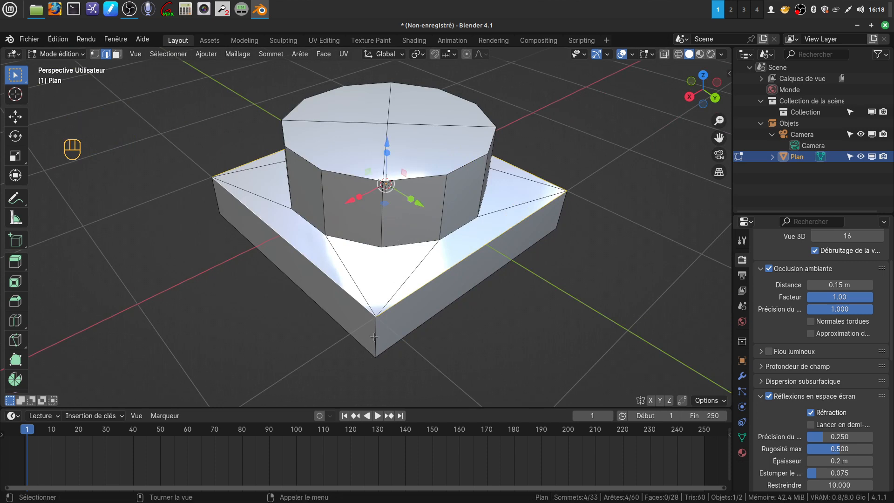
# Step: Add the base's four vertical corner edges to the selection
pyautogui.keyDown('shift'); pyautogui.click(375, 334); pyautogui.keyUp('shift')
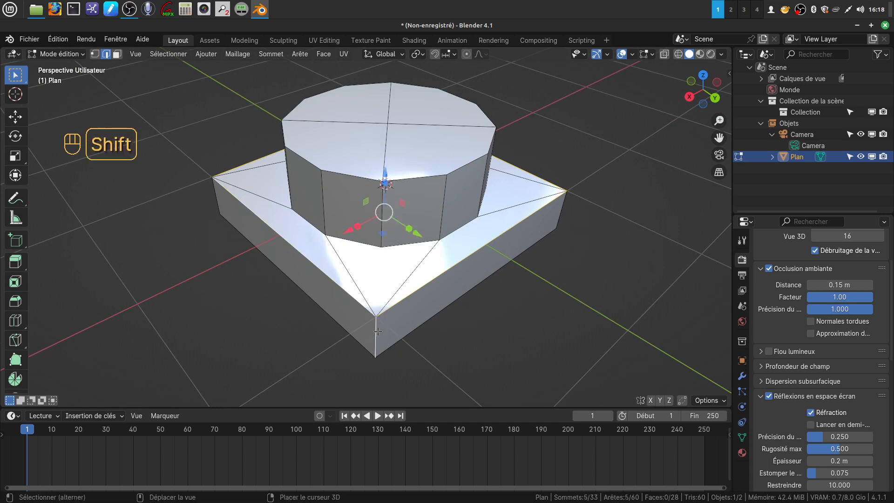
pyautogui.keyDown('shift'); pyautogui.click(218, 202); pyautogui.keyUp('shift')
pyautogui.keyDown('shift'); pyautogui.click(559, 215); pyautogui.keyUp('shift')
pyautogui.moveTo(559, 214); pyautogui.dragTo(566, 346, button='middle')
pyautogui.keyDown('shift'); pyautogui.click(463, 280); pyautogui.keyUp('shift')
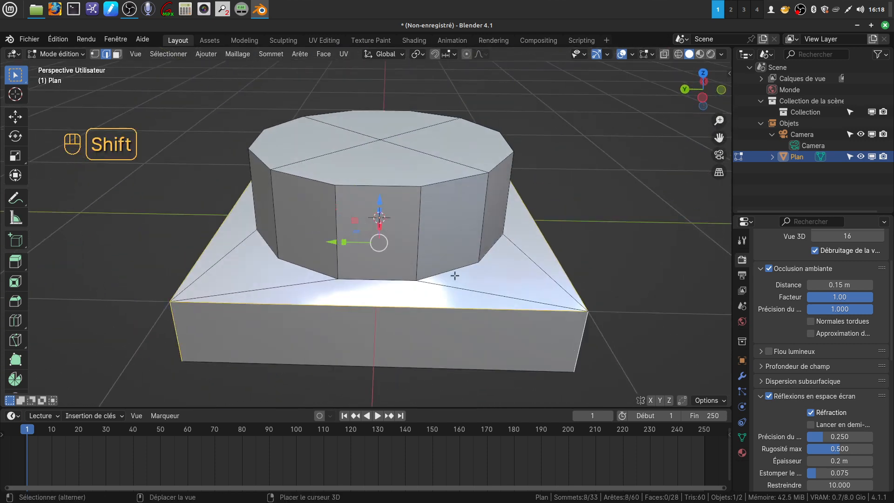
# Step: Add the edges around the bottom of the cylinder, where it meets the square base, to the selection
pyautogui.keyDown('alt'); pyautogui.keyDown('shift'); pyautogui.click(442, 279); pyautogui.keyUp('shift'); pyautogui.keyUp('alt')
pyautogui.moveTo(394, 255); pyautogui.dragTo(615, 335, button='middle')
pyautogui.keyDown('shift'); pyautogui.moveTo(324, 325); pyautogui.dragTo(354, 240, button='middle'); pyautogui.keyUp('shift')
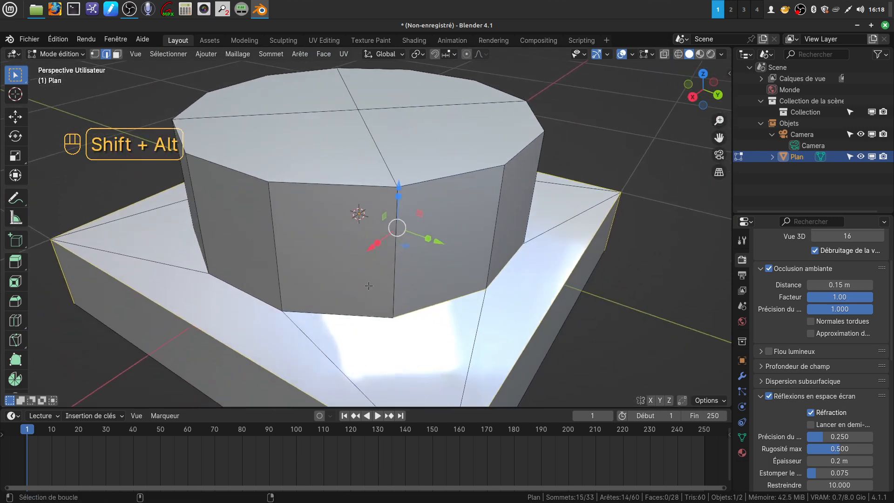
pyautogui.keyDown('alt'); pyautogui.keyDown('shift'); pyautogui.click(346, 313); pyautogui.keyUp('shift'); pyautogui.keyUp('alt')
pyautogui.moveTo(347, 312); pyautogui.dragTo(256, 316, button='middle')
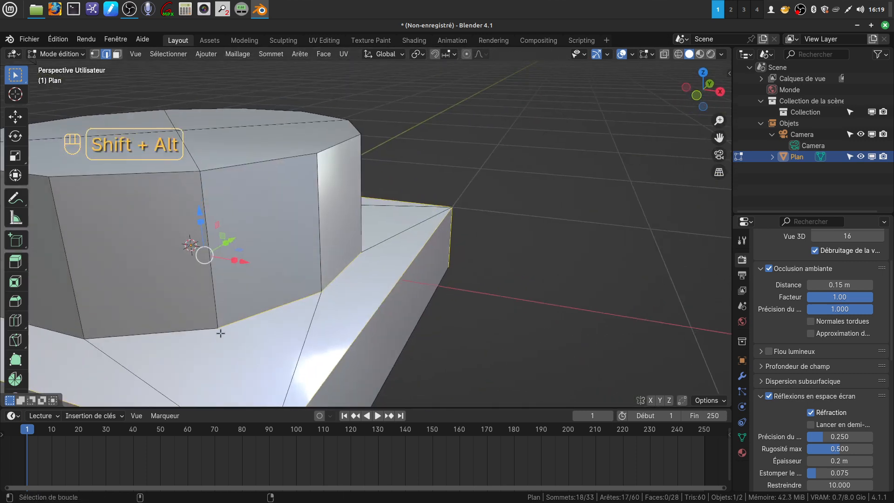
pyautogui.keyDown('shift'); pyautogui.moveTo(164, 330); pyautogui.dragTo(403, 344, button='middle'); pyautogui.keyUp('shift')
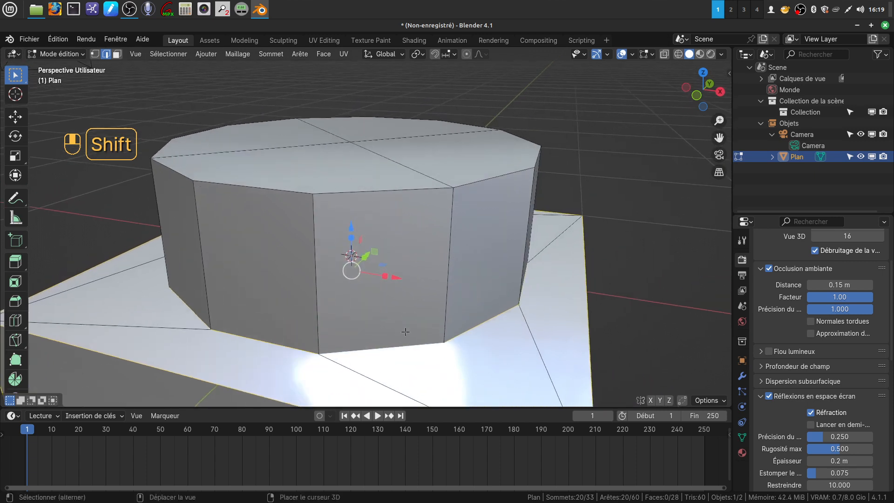
# Step: Add all the edges around the cylinder's top rim to the selection
pyautogui.keyDown('alt'); pyautogui.keyDown('shift'); pyautogui.click(366, 191); pyautogui.keyUp('shift'); pyautogui.keyUp('alt')
pyautogui.keyDown('alt'); pyautogui.keyDown('shift'); pyautogui.click(499, 180); pyautogui.keyUp('shift'); pyautogui.keyUp('alt')
pyautogui.moveTo(508, 191); pyautogui.dragTo(355, 207, button='middle')
pyautogui.keyDown('shift'); pyautogui.moveTo(578, 292); pyautogui.dragTo(315, 291, button='middle'); pyautogui.keyUp('shift')
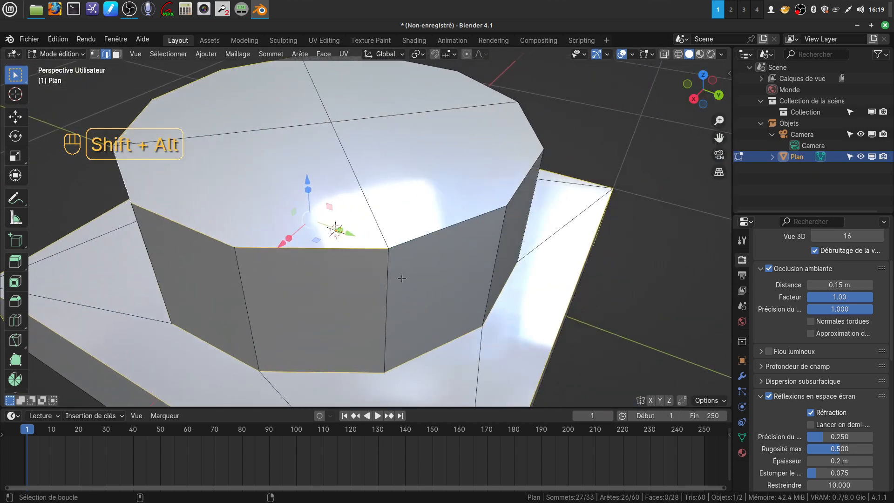
pyautogui.keyDown('alt'); pyautogui.keyDown('shift'); pyautogui.click(439, 229); pyautogui.keyUp('shift'); pyautogui.keyUp('alt')
pyautogui.scroll(-1, 450, 235)
pyautogui.moveTo(453, 237); pyautogui.dragTo(224, 259, button='middle')
pyautogui.keyDown('alt'); pyautogui.keyDown('shift'); pyautogui.click(408, 176); pyautogui.keyUp('shift'); pyautogui.keyUp('alt')
pyautogui.moveTo(410, 179); pyautogui.dragTo(340, 173, button='middle')
pyautogui.scroll(-1, 342, 174)
pyautogui.keyDown('shift'); pyautogui.moveTo(460, 210); pyautogui.dragTo(371, 259, button='middle'); pyautogui.keyUp('shift')
pyautogui.moveTo(371, 259); pyautogui.dragTo(378, 226, button='middle')
pyautogui.keyDown('shift'); pyautogui.moveTo(379, 226); pyautogui.dragTo(404, 180, button='middle'); pyautogui.keyUp('shift')
# Step: Bevel the selected edges with a width of about 0.022 m and 2 segments
pyautogui.press('ctrl')
pyautogui.hotkey('ctrl', 'b')
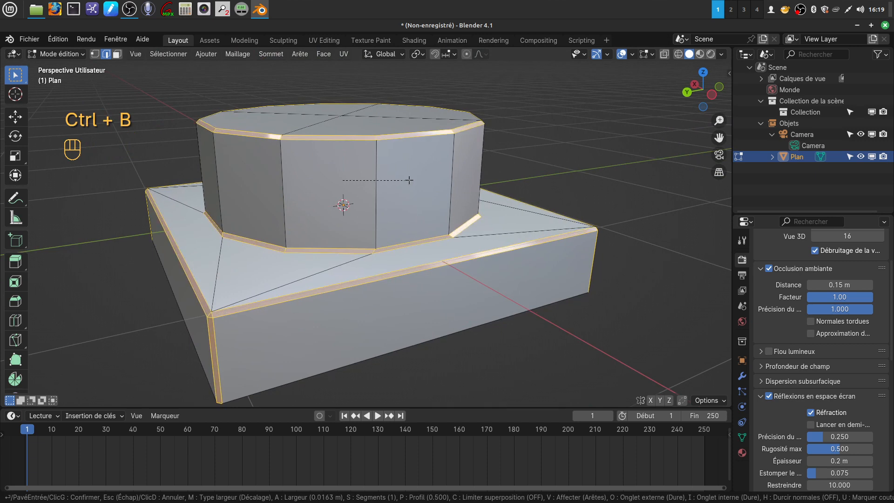
pyautogui.scroll(1, 409, 180)
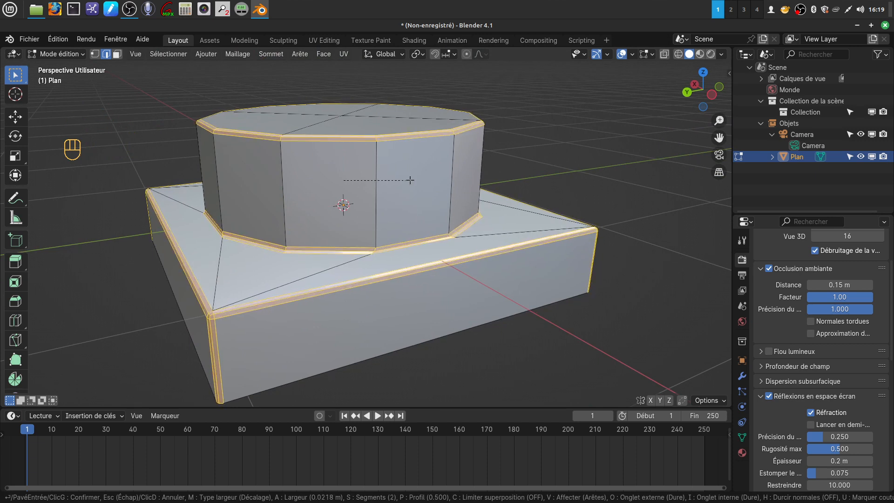
pyautogui.click(410, 180)
pyautogui.moveTo(410, 179); pyautogui.dragTo(439, 250, button='middle')
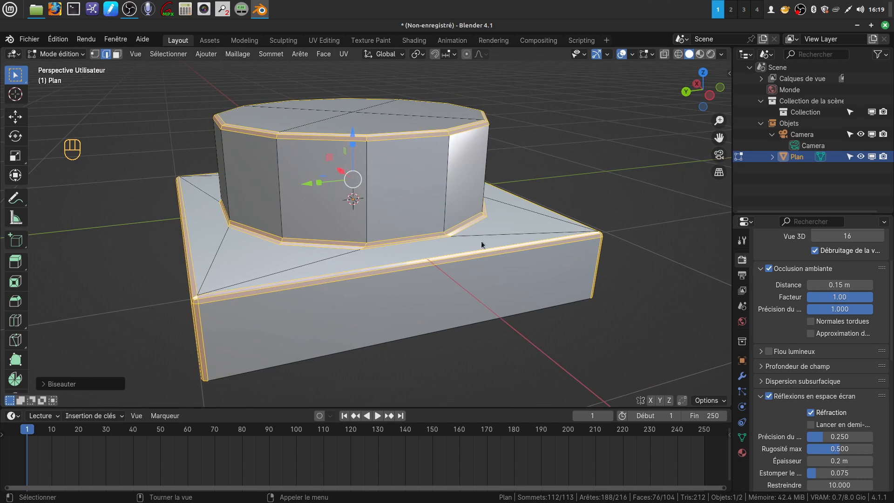
# Step: Return to Object Mode and apply smooth shading to the whole model
pyautogui.press('Tab')
pyautogui.rightClick(399, 193)
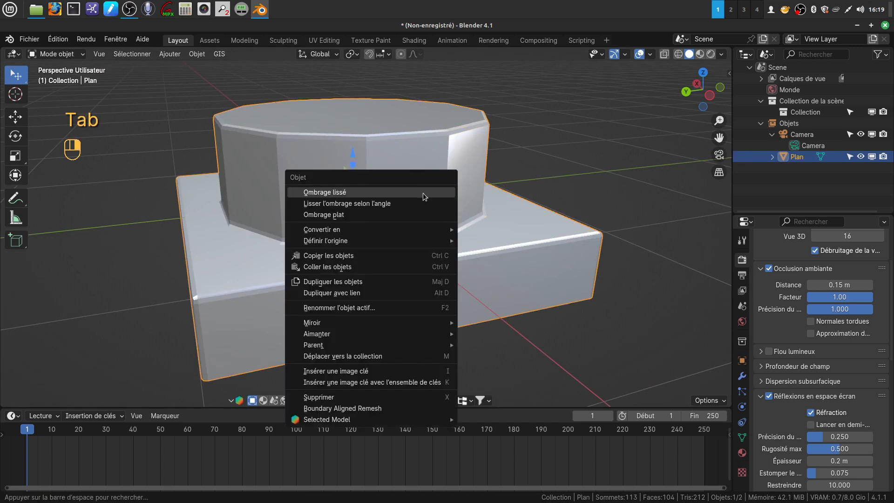
pyautogui.click(399, 194)
# Step: Add a Subdivision Surface modifier to the model and set its viewport level to 2
pyautogui.click(743, 376)
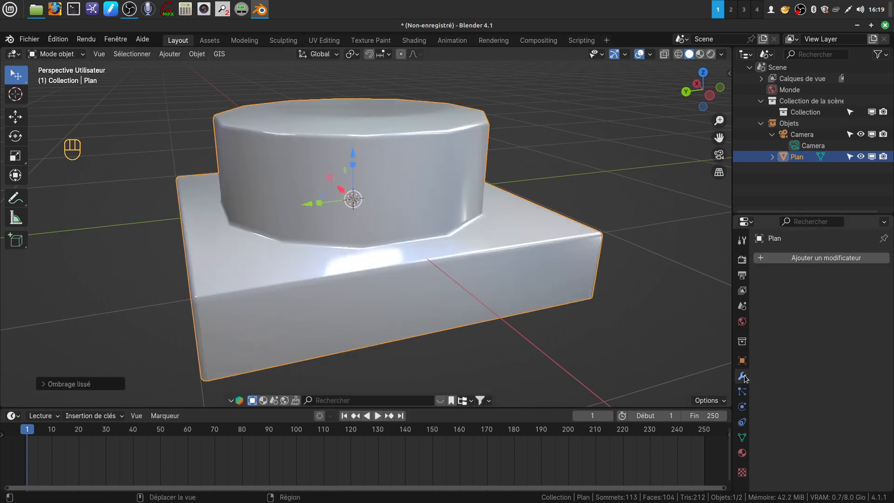
pyautogui.click(819, 258)
pyautogui.moveTo(781, 321)
pyautogui.moveTo(768, 298)
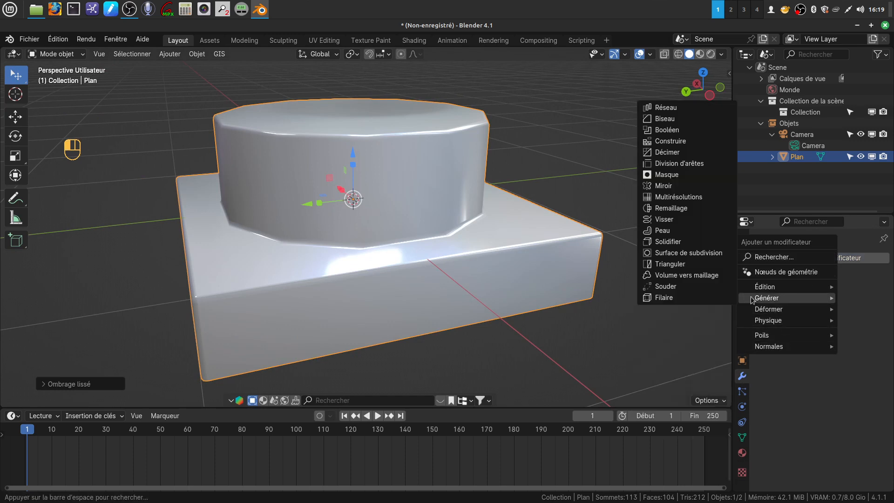
pyautogui.click(688, 253)
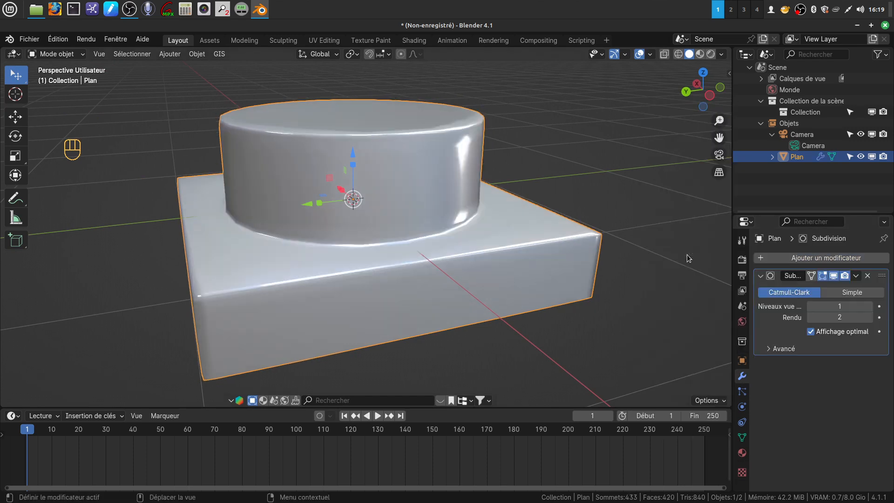
pyautogui.click(870, 306)
# Step: Examine the smoothed base and cylinder from several angles and distances
pyautogui.scroll(-3, 505, 240)
pyautogui.moveTo(505, 239); pyautogui.dragTo(514, 264, button='middle')
pyautogui.scroll(2, 472, 253)
pyautogui.scroll(-3, 320, 331)
pyautogui.moveTo(320, 329); pyautogui.dragTo(343, 291, button='middle')
pyautogui.keyDown('shift'); pyautogui.moveTo(433, 273); pyautogui.dragTo(505, 250, button='middle'); pyautogui.keyUp('shift')
pyautogui.scroll(1, 466, 274)
pyautogui.keyDown('shift'); pyautogui.moveTo(366, 314); pyautogui.dragTo(435, 246, button='middle'); pyautogui.keyUp('shift')
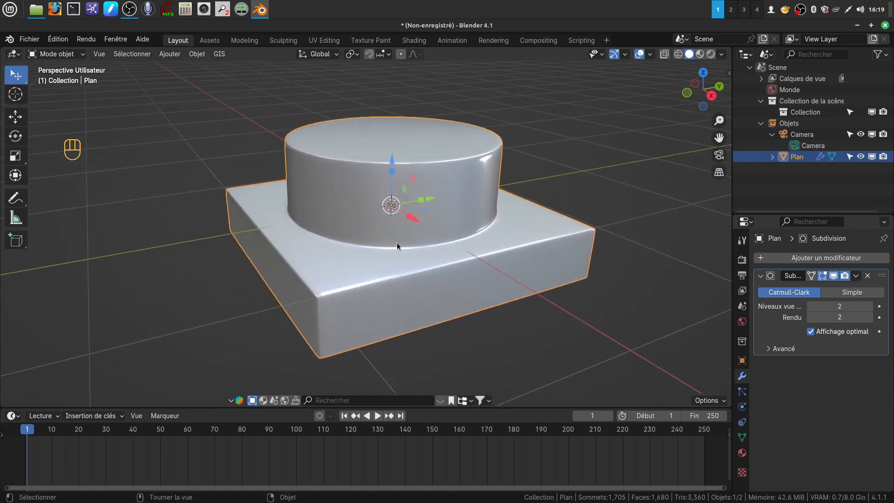
pyautogui.moveTo(433, 286)
pyautogui.mouseDown(button='middle')
pyautogui.moveTo(415, 275)
pyautogui.moveTo(435, 271)
pyautogui.moveTo(429, 305)
pyautogui.moveTo(428, 278)
pyautogui.moveTo(437, 275)
pyautogui.mouseUp(button='middle')
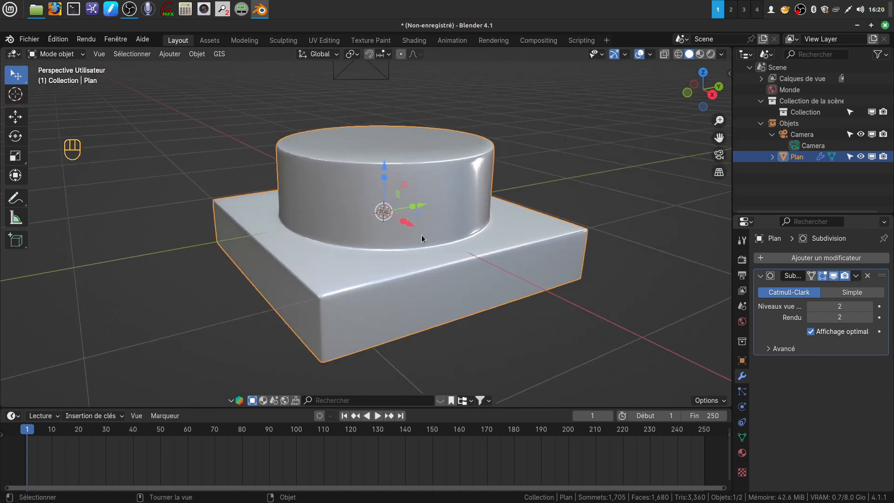
# Step: Switch from Blender to the YouTube channel page in the browser and dismiss the desktop notification
pyautogui.click(857, 26)
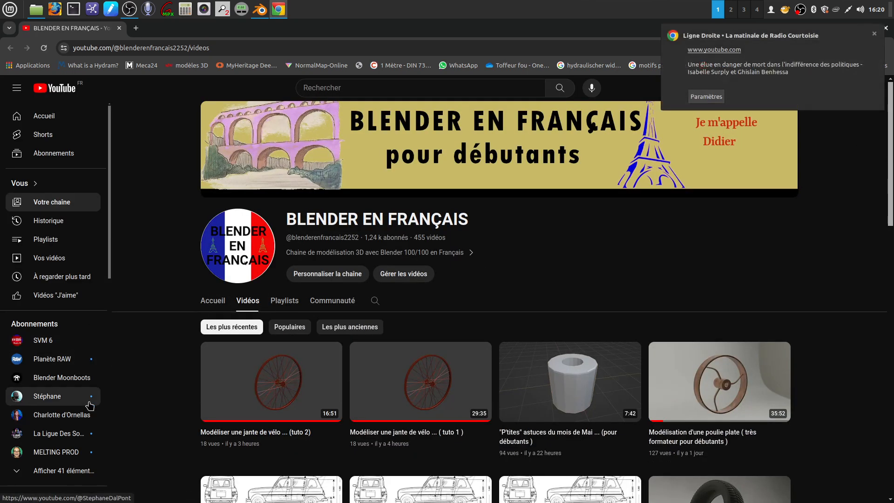
pyautogui.click(874, 34)
pyautogui.click(874, 35)
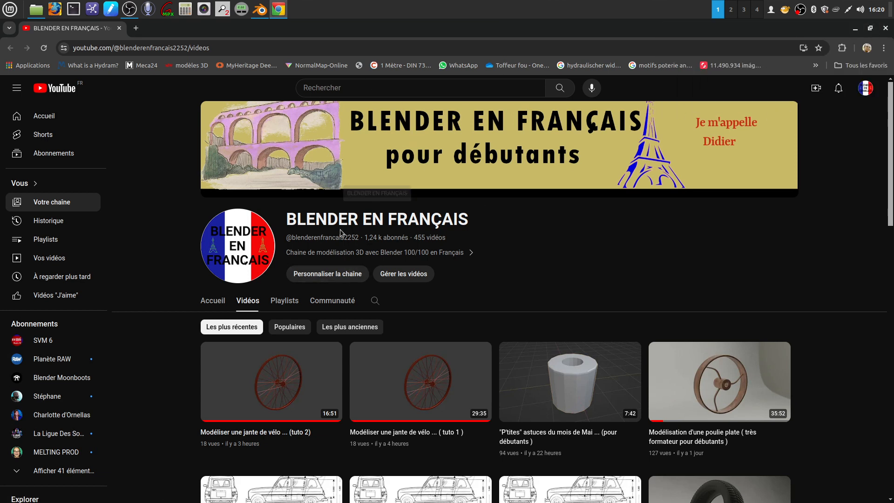
# Step: Search YouTube for "Le bender masqué" and look over the results
pyautogui.click(320, 88)
pyautogui.write('Le ')
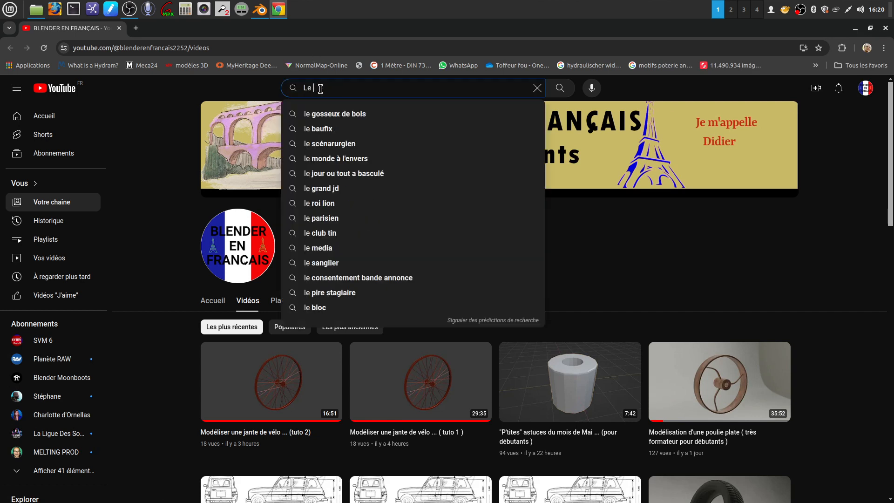
pyautogui.write('bender ')
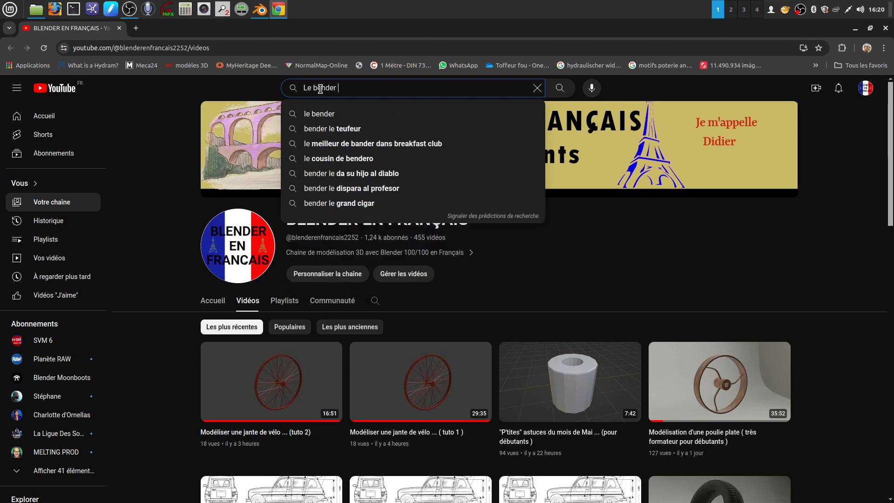
pyautogui.write('masqué')
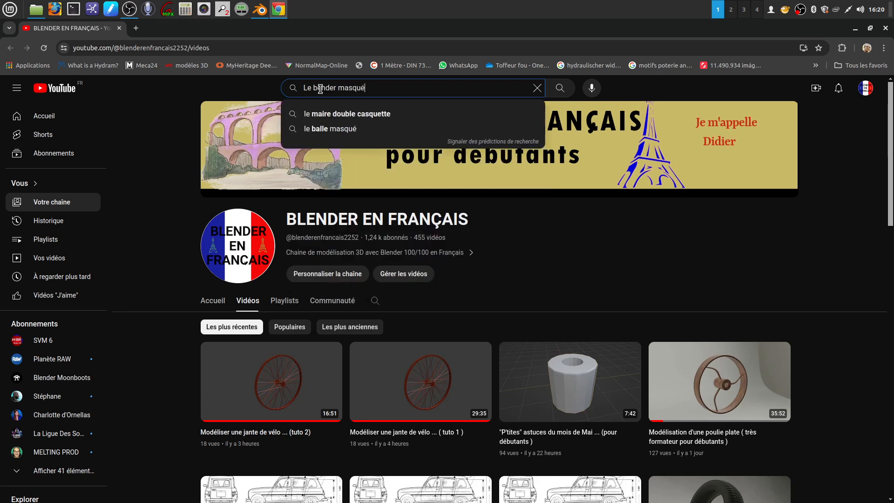
pyautogui.press('Return')
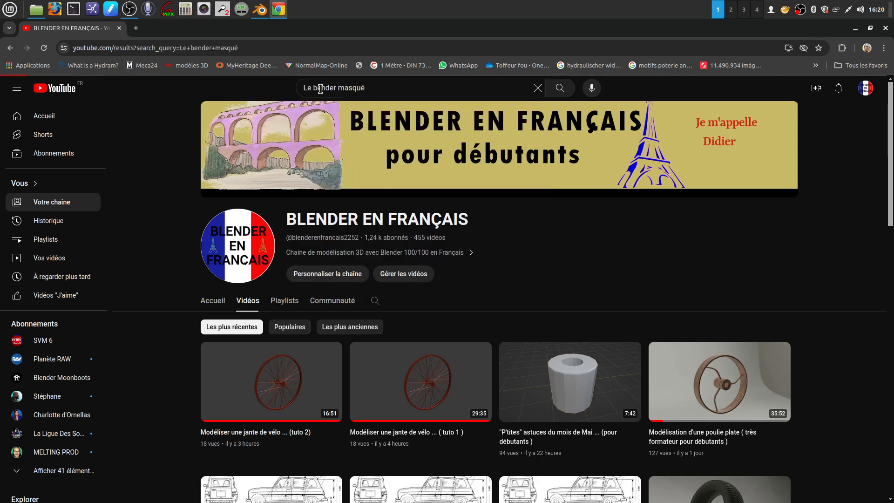
pyautogui.scroll(-3, 438, 355)
pyautogui.scroll(4, 438, 355)
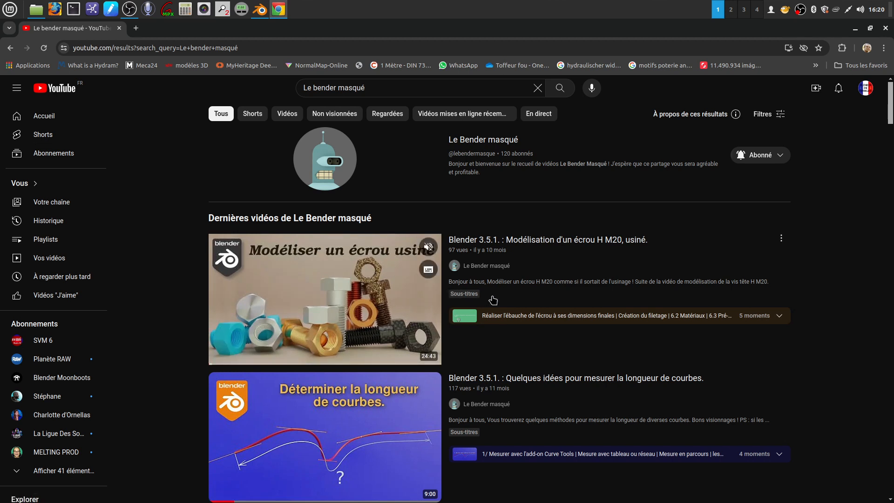
# Step: Filter the search results to videos and browse the Blender tutorials listed, returning to the first result
pyautogui.click(281, 114)
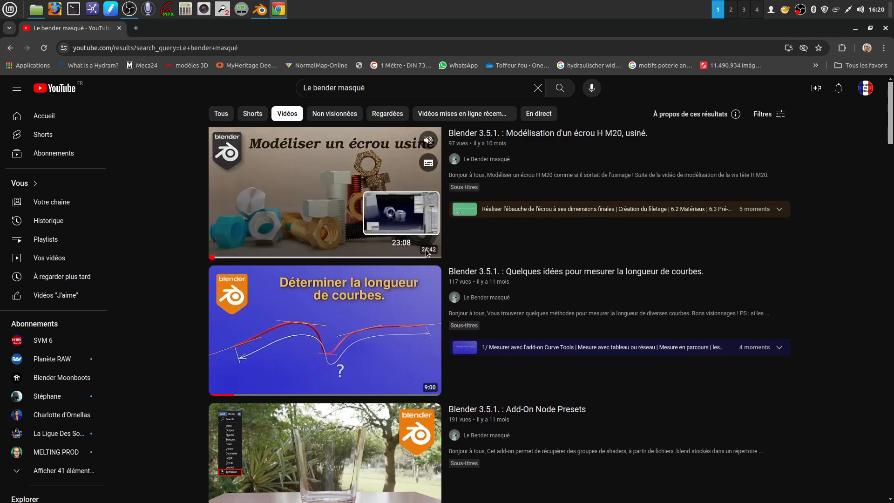
pyautogui.scroll(-3, 465, 265)
pyautogui.scroll(-2, 468, 269)
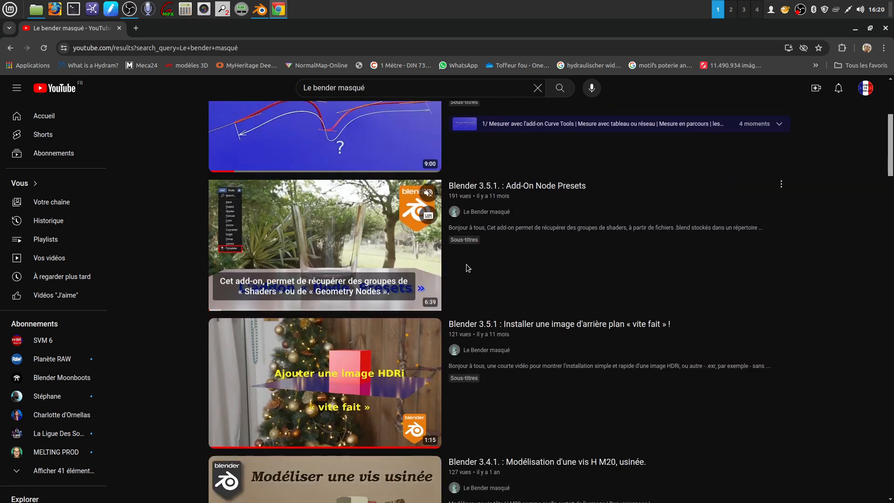
pyautogui.scroll(-8, 465, 268)
pyautogui.scroll(-3, 378, 276)
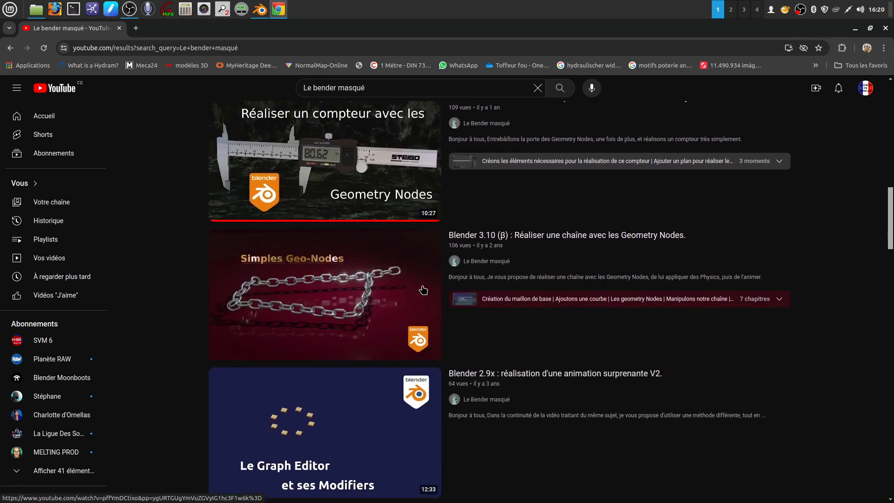
pyautogui.scroll(2, 386, 284)
pyautogui.scroll(-4, 400, 295)
pyautogui.scroll(-11, 400, 295)
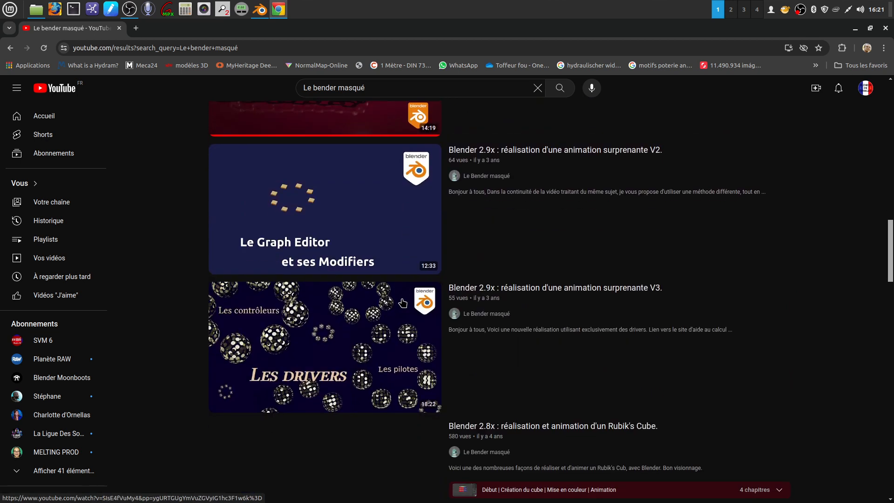
pyautogui.scroll(-6, 403, 302)
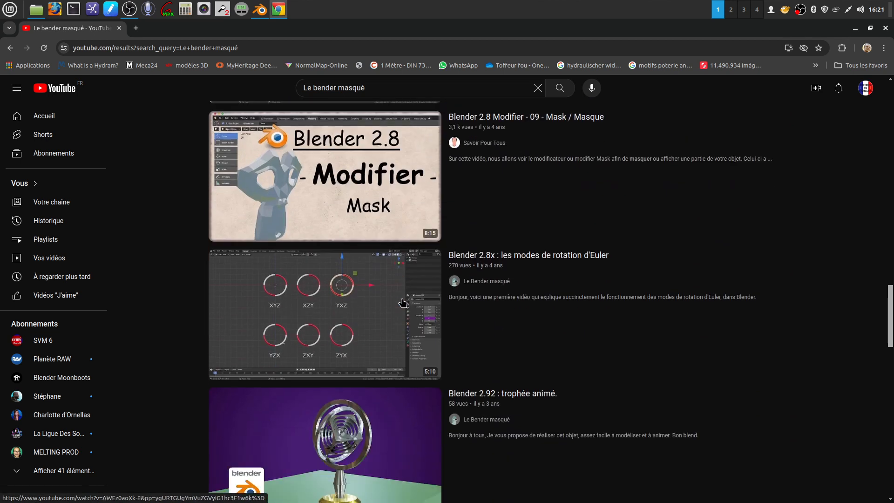
pyautogui.scroll(-10, 403, 303)
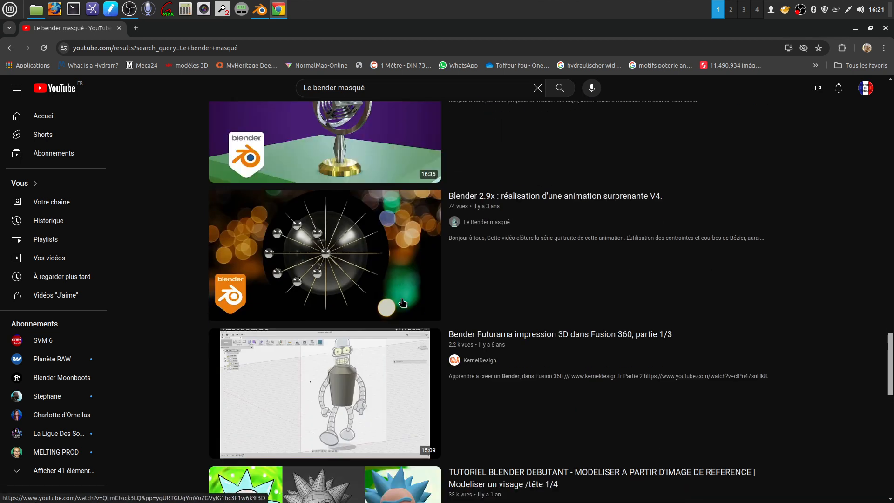
pyautogui.scroll(-3, 402, 303)
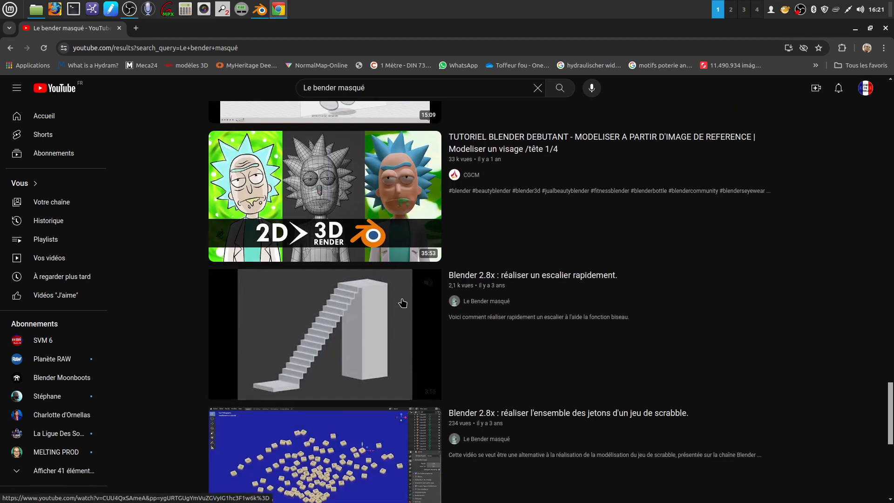
pyautogui.scroll(-4, 403, 303)
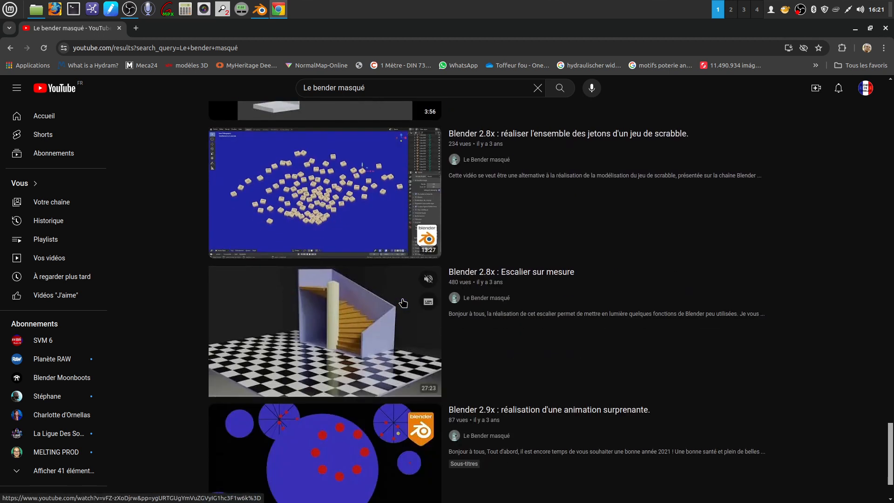
pyautogui.scroll(19, 404, 303)
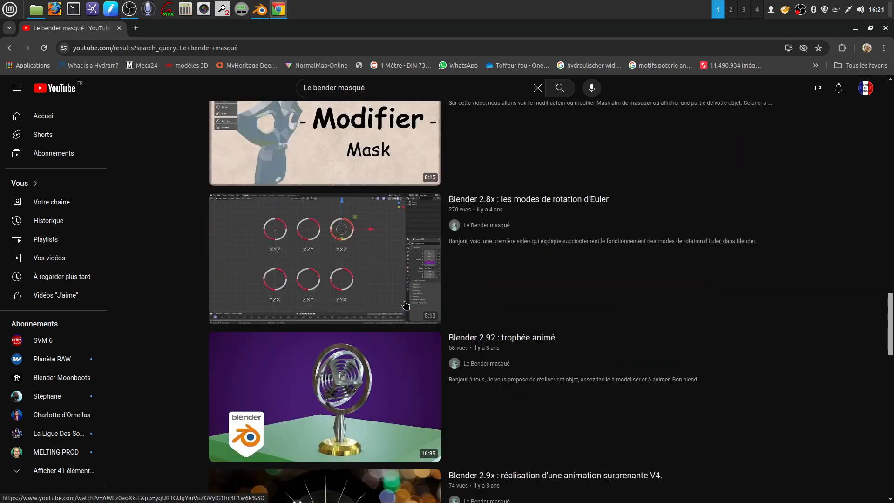
pyautogui.scroll(20, 404, 304)
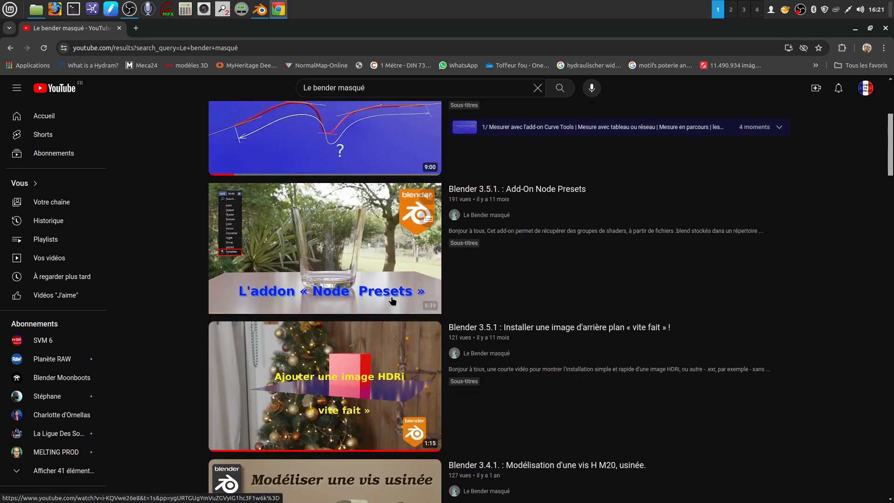
pyautogui.scroll(5, 392, 301)
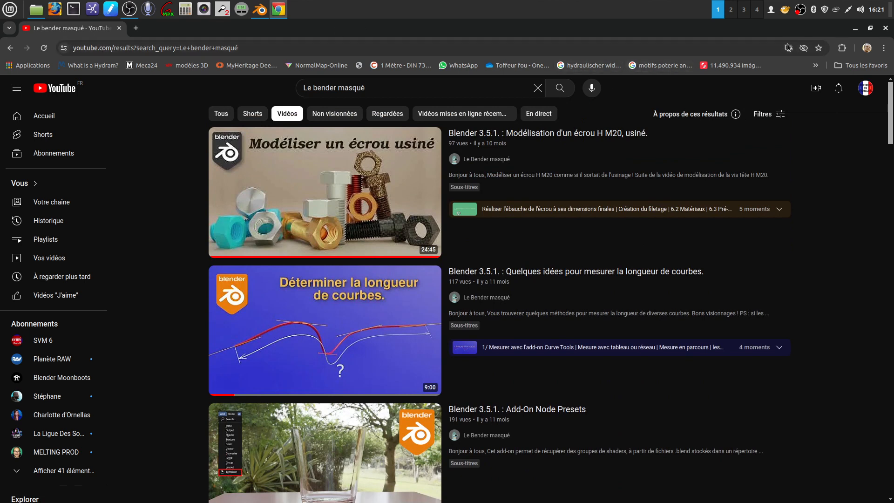
pyautogui.rightClick(800, 11)
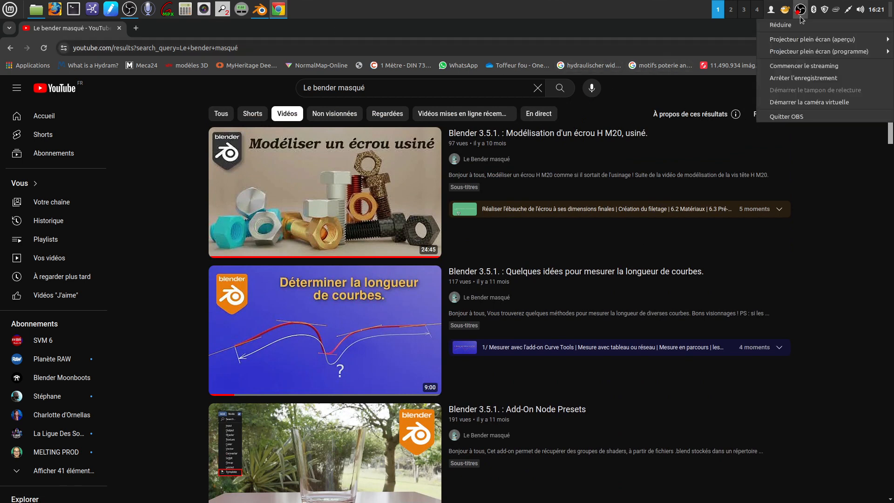